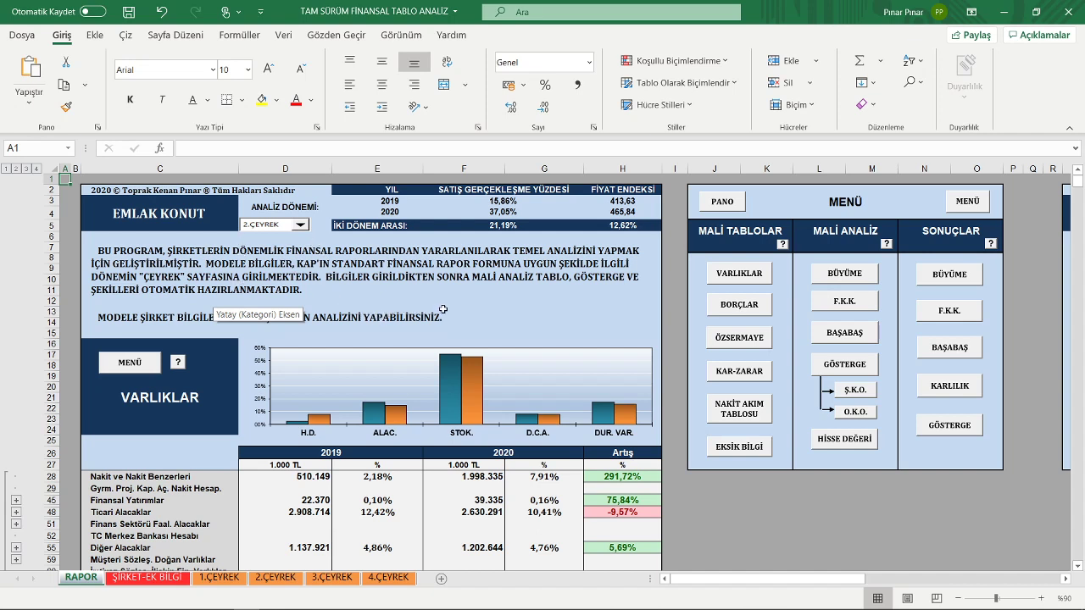
Examine the report introduction, the Varlıklar chart and the asset rows on the RAPOR sheet
scroll(447, 296, "down", 1)
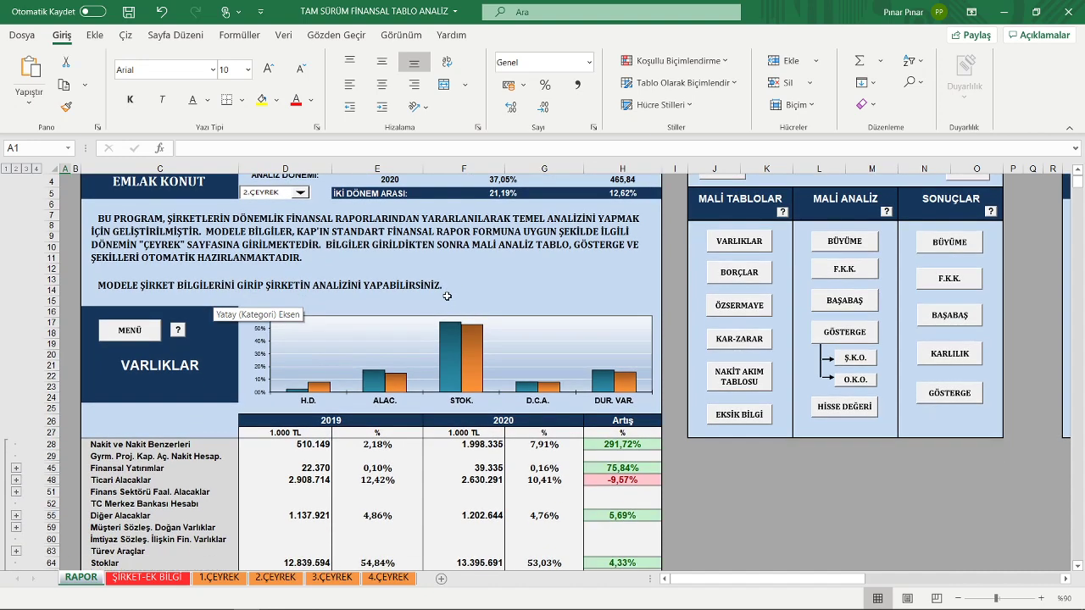
scroll(447, 295, "up", 1)
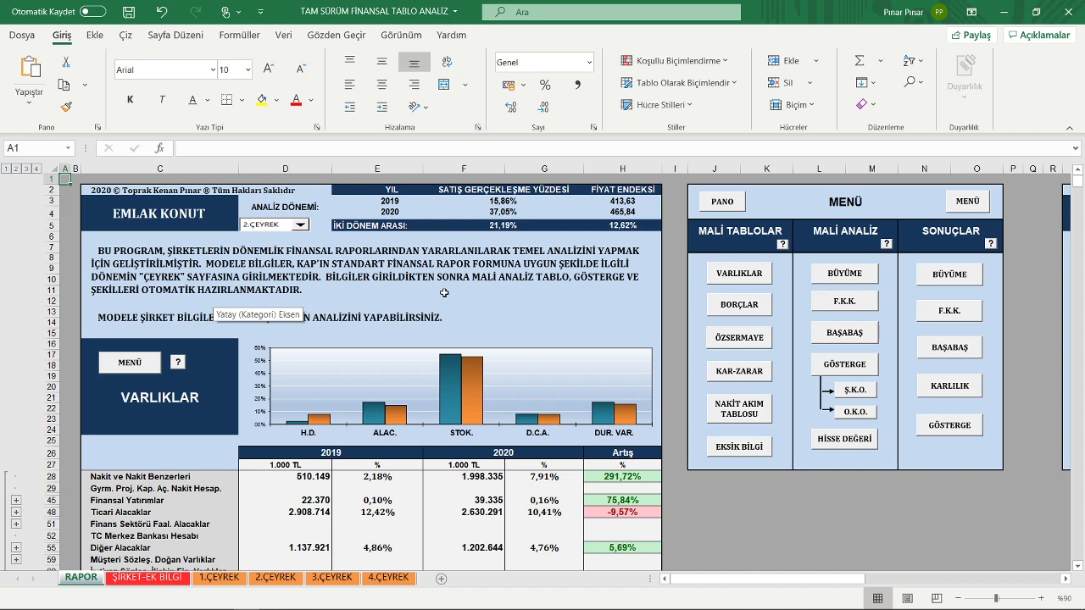
scroll(443, 293, "down", 1)
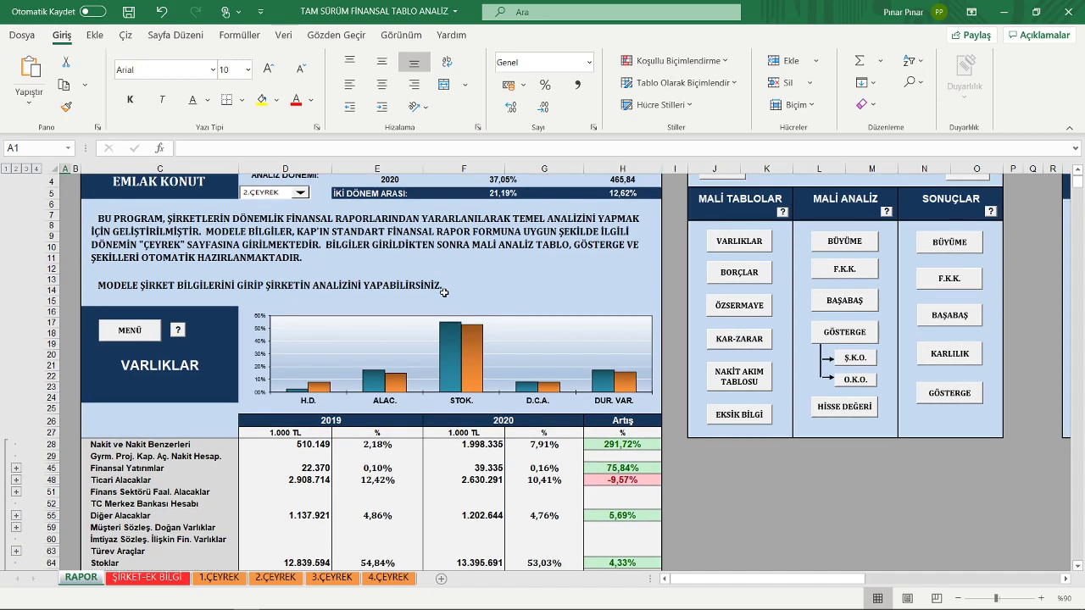
scroll(443, 293, "down", 3)
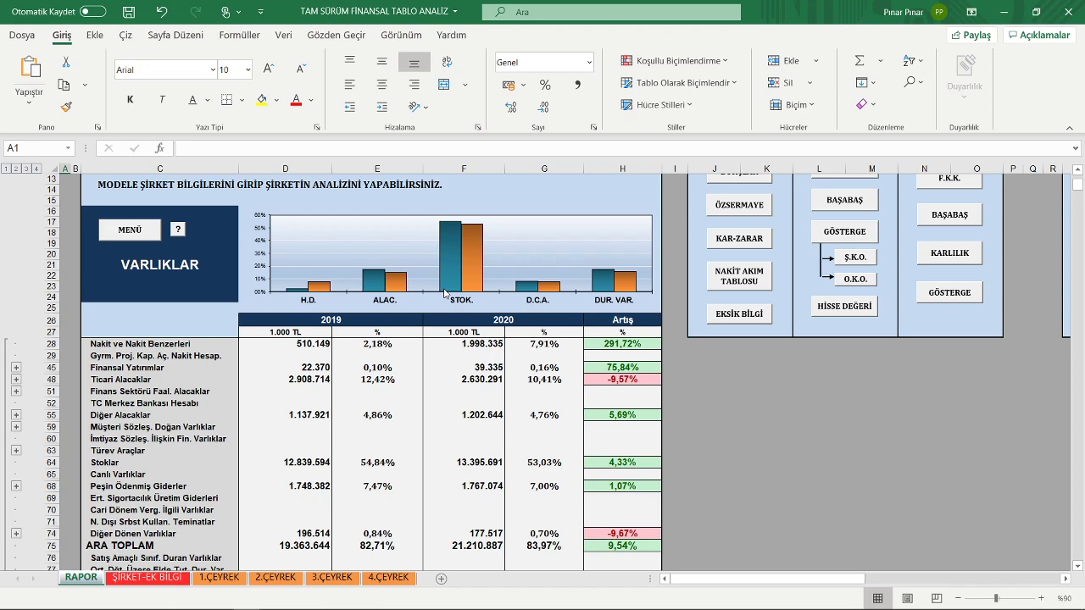
scroll(443, 292, "down", 1)
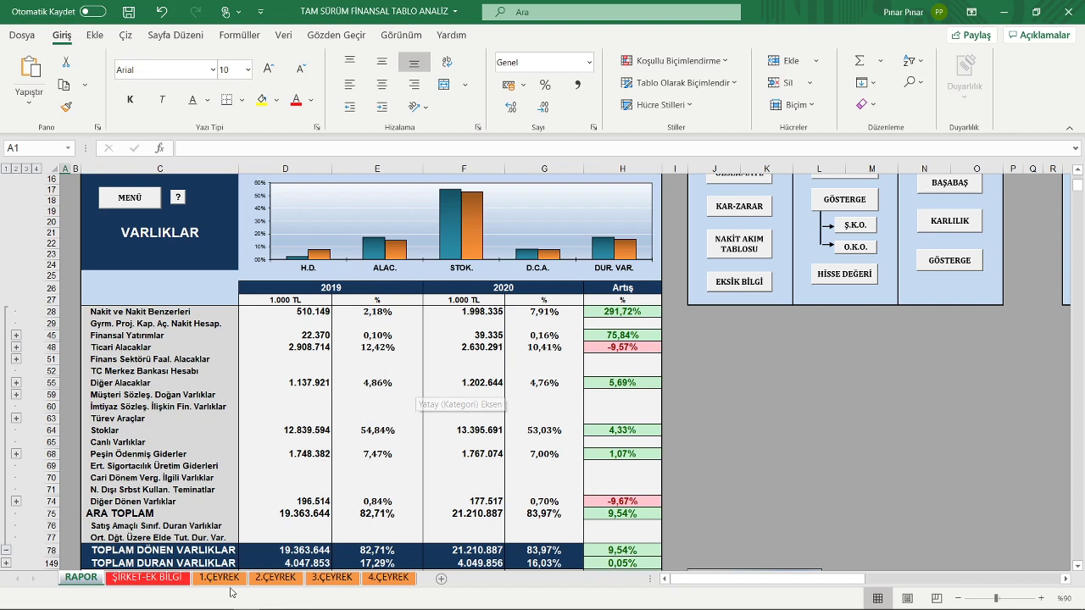
View the 2.ÇEYREK source sheet, return to RAPOR, and review the Varlıklar table down to TOPLAM AKTİFLER
left_click(275, 582)
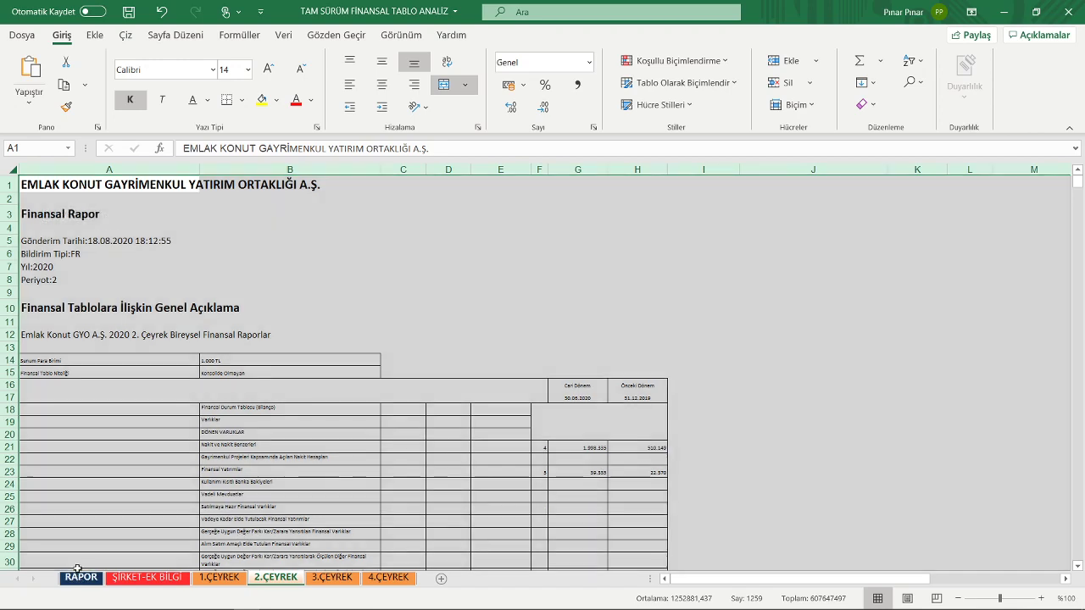
left_click(77, 568)
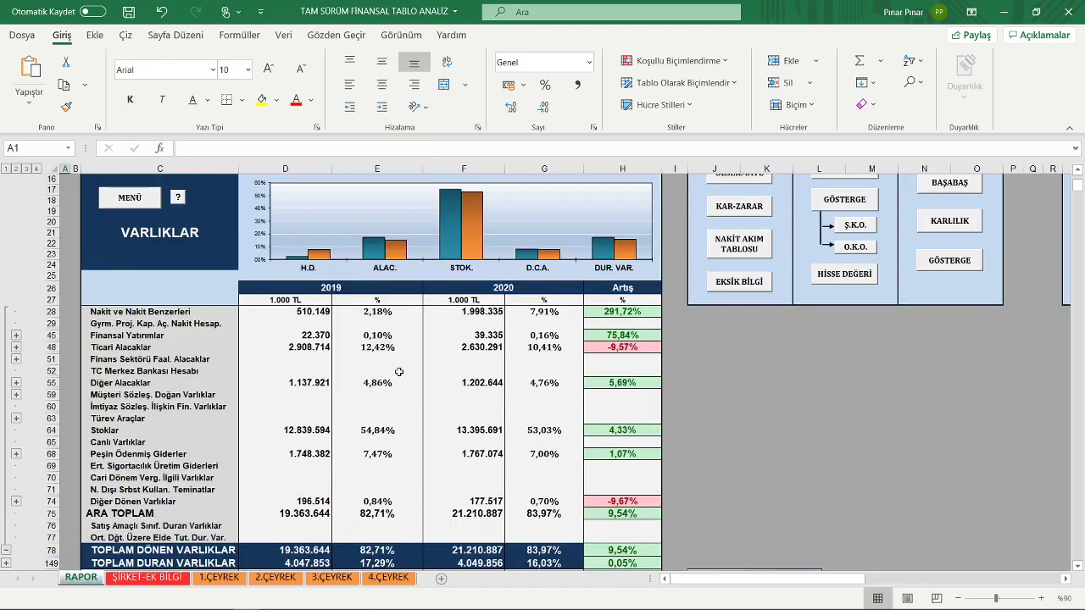
scroll(451, 344, "down", 3)
scroll(451, 344, "up", 2)
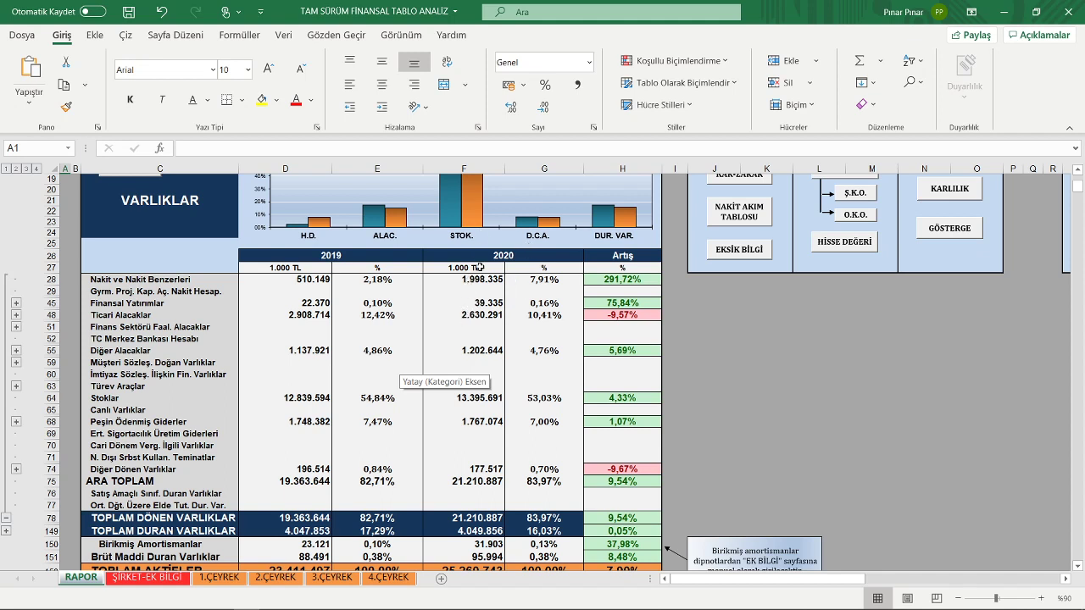
mouse_move(456, 217)
scroll(424, 296, "down", 4)
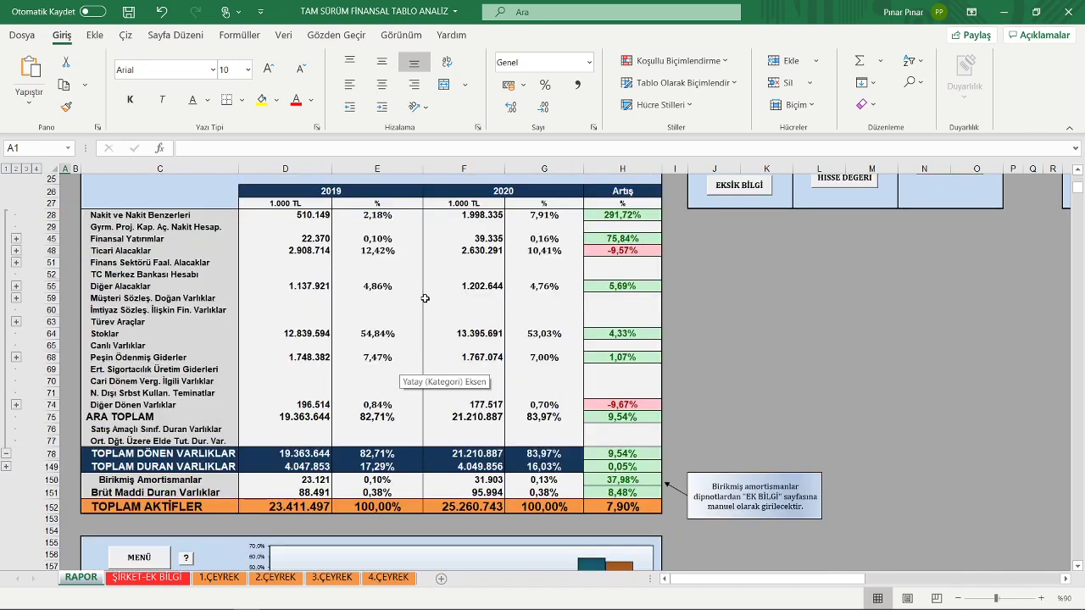
Review the Borçlar section, comparing short-term, long-term and net debt and equity for 2019 and 2020
scroll(421, 301, "down", 4)
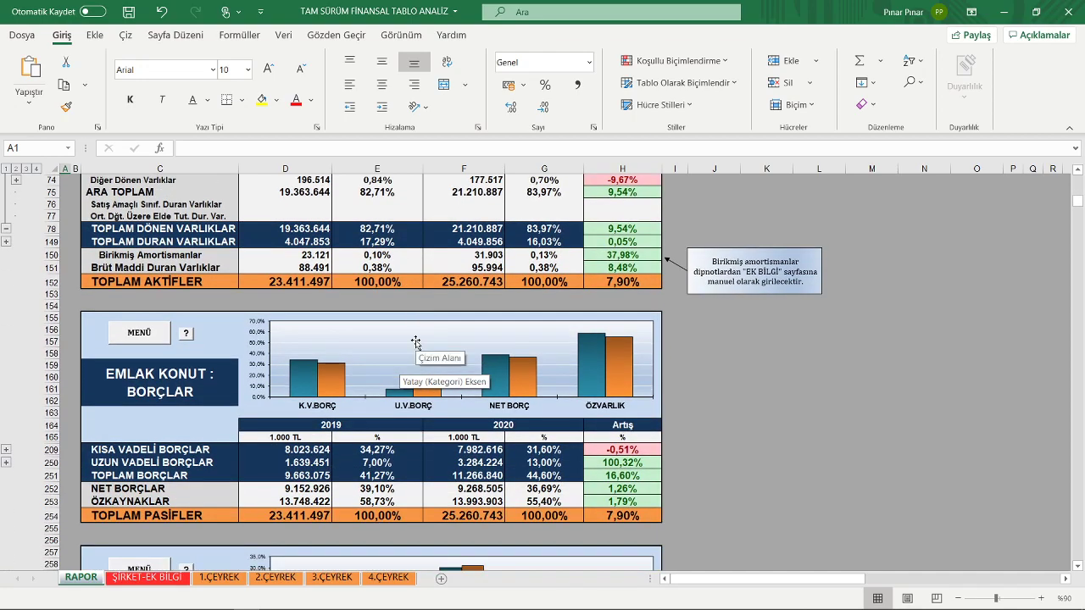
scroll(415, 342, "down", 2)
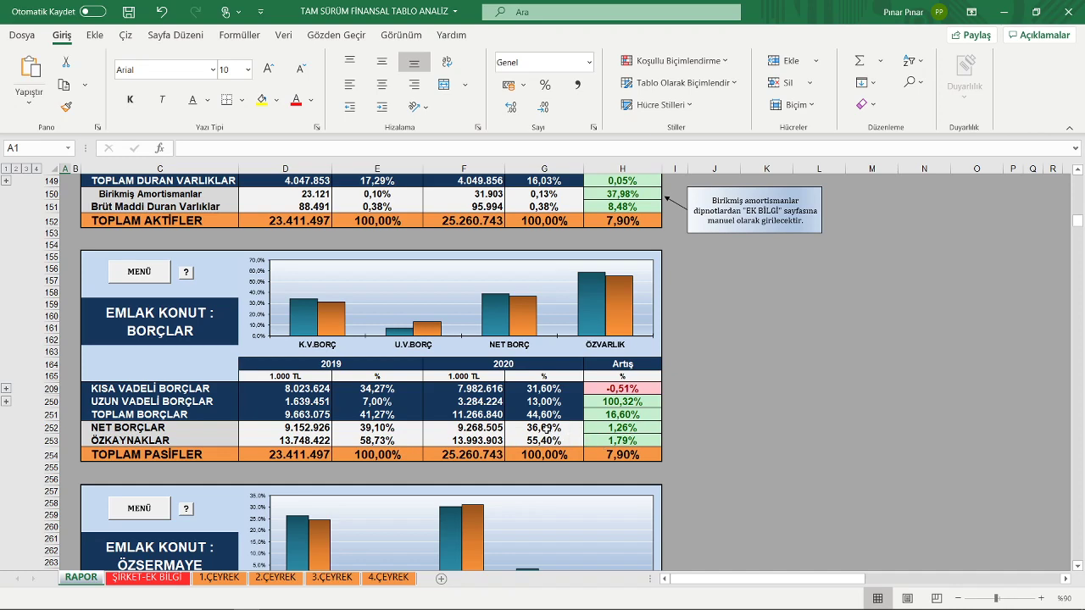
scroll(475, 424, "down", 1)
Examine the Özsermaye chart and table, including Birikmiş Karlar and Net Dönem Karı veya Zararı
scroll(476, 424, "down", 6)
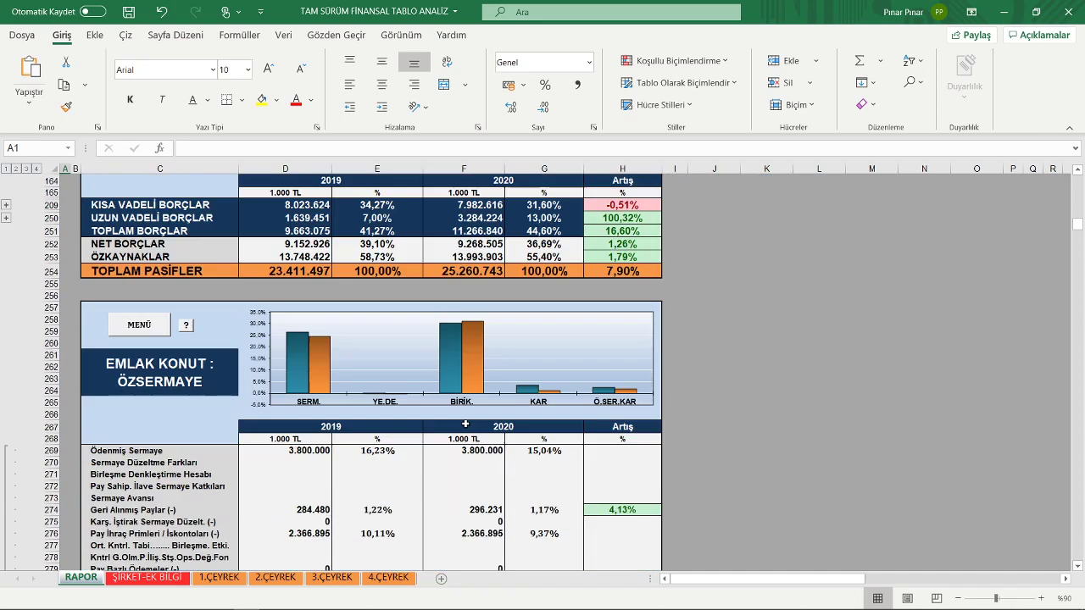
scroll(394, 390, "down", 1)
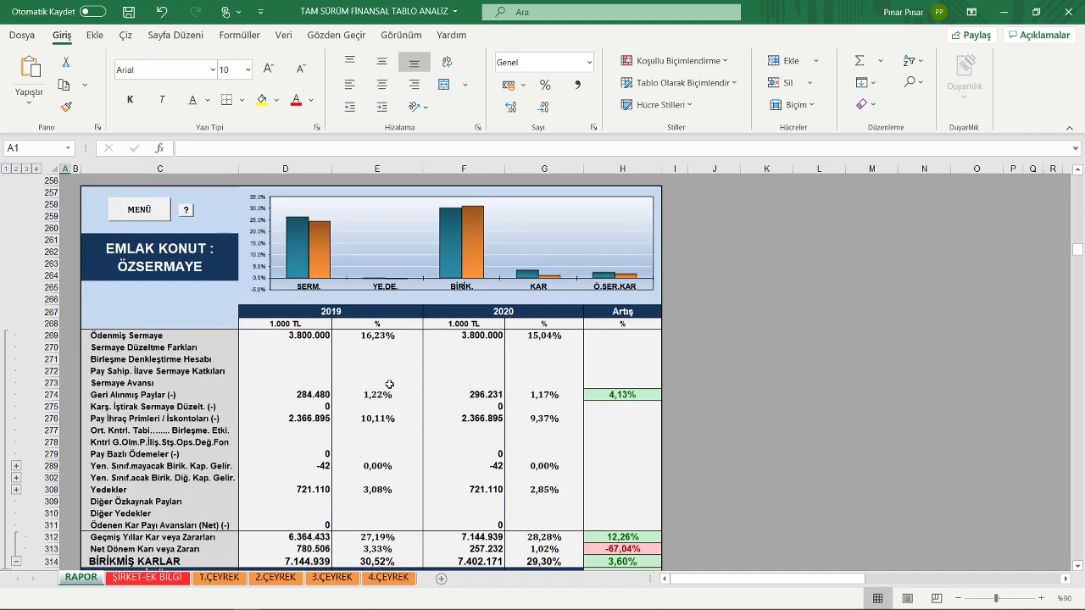
scroll(389, 385, "down", 1)
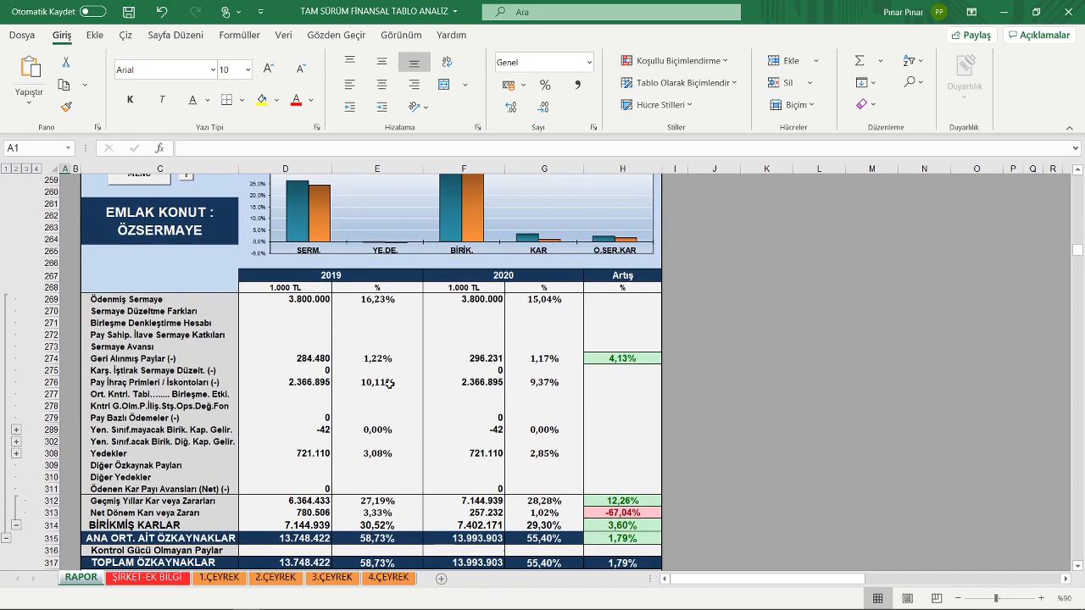
scroll(389, 383, "down", 1)
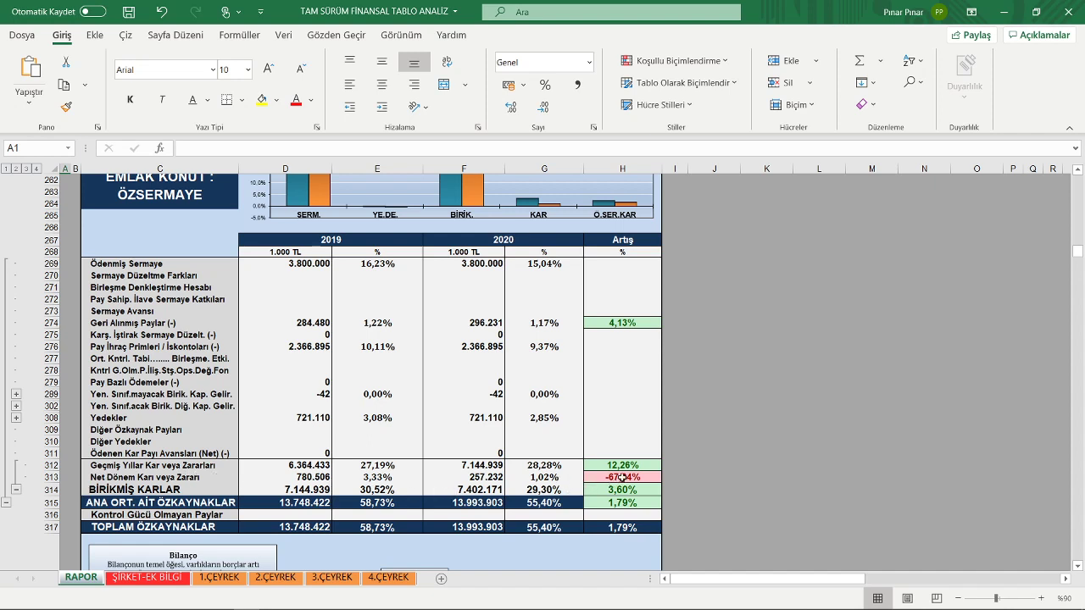
scroll(527, 462, "up", 2)
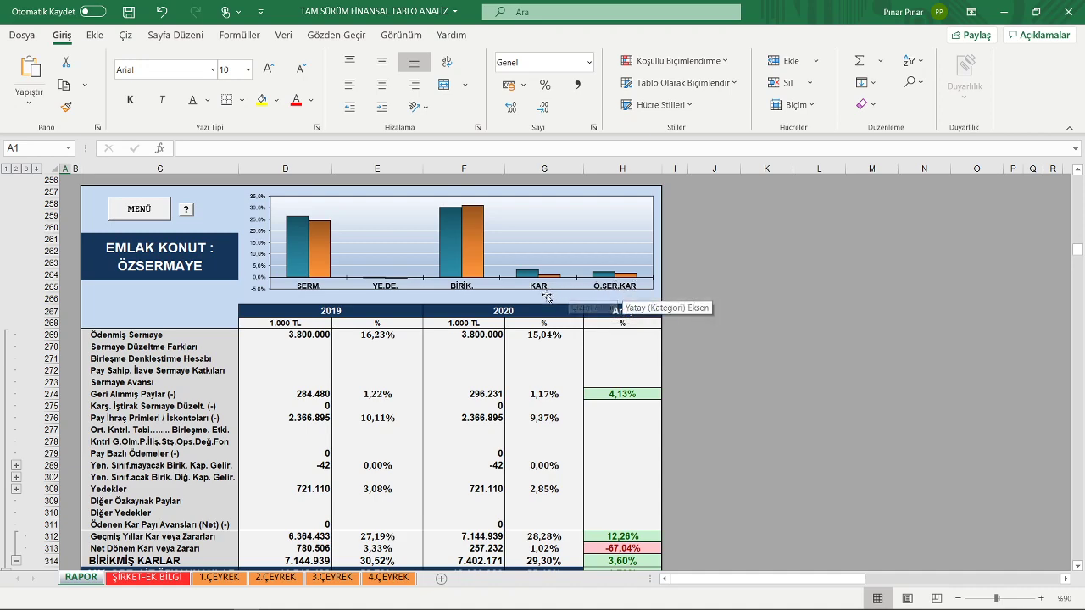
scroll(547, 297, "down", 1)
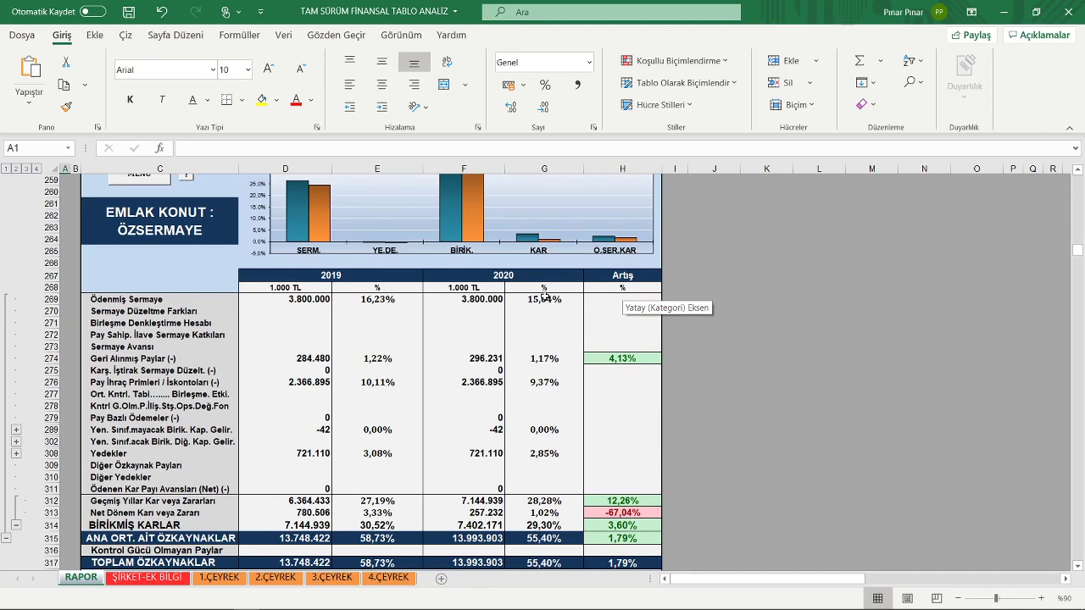
Review the Kar-Zarar section from Toplam Hasılat through the quarterly and annual FAVÖK rows
scroll(530, 297, "down", 7)
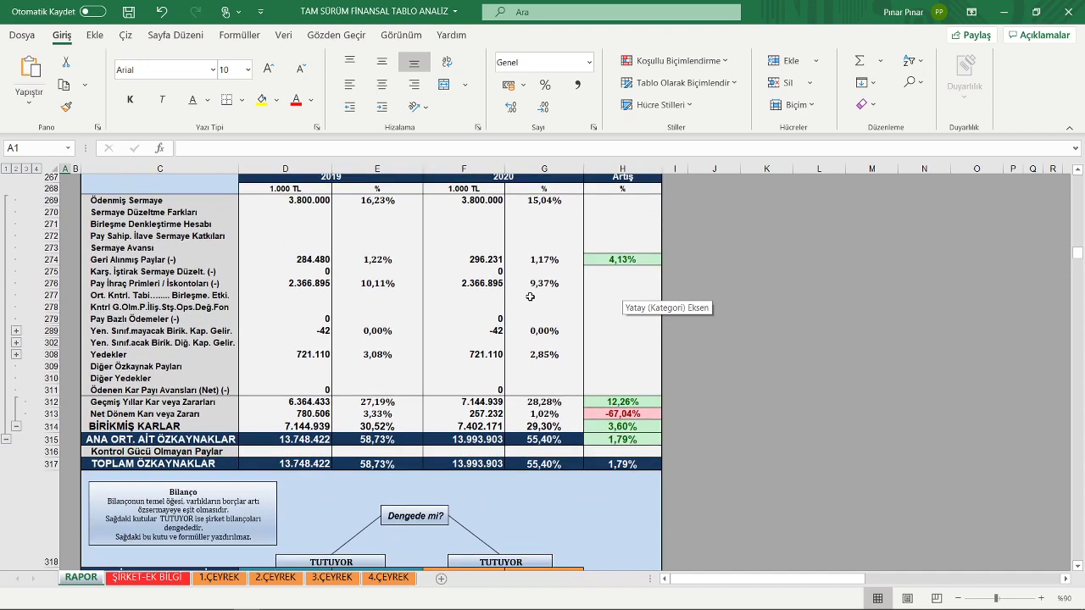
scroll(530, 297, "down", 5)
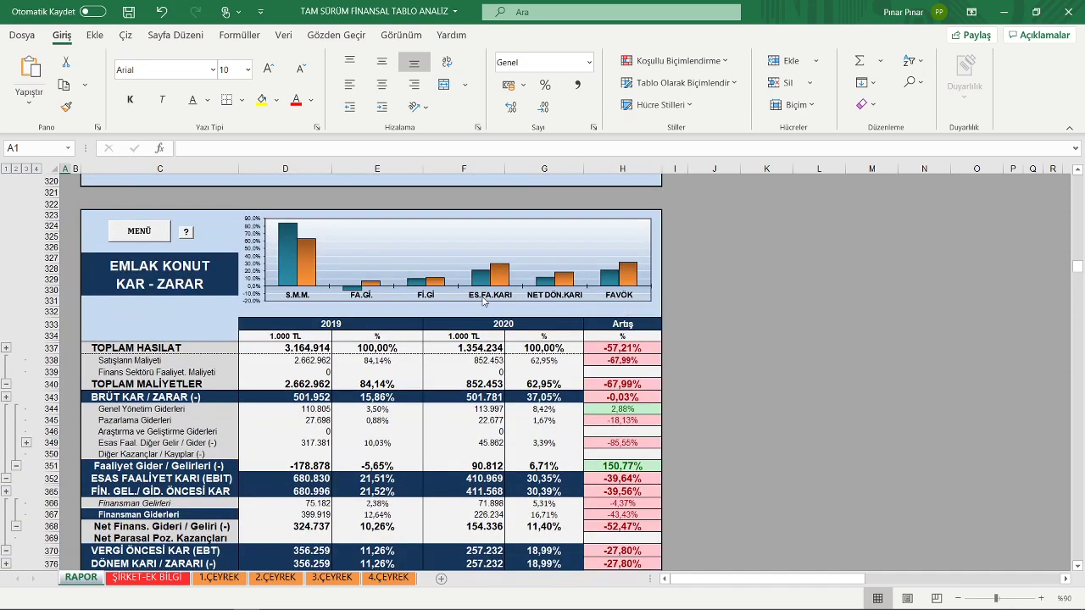
scroll(486, 302, "down", 1)
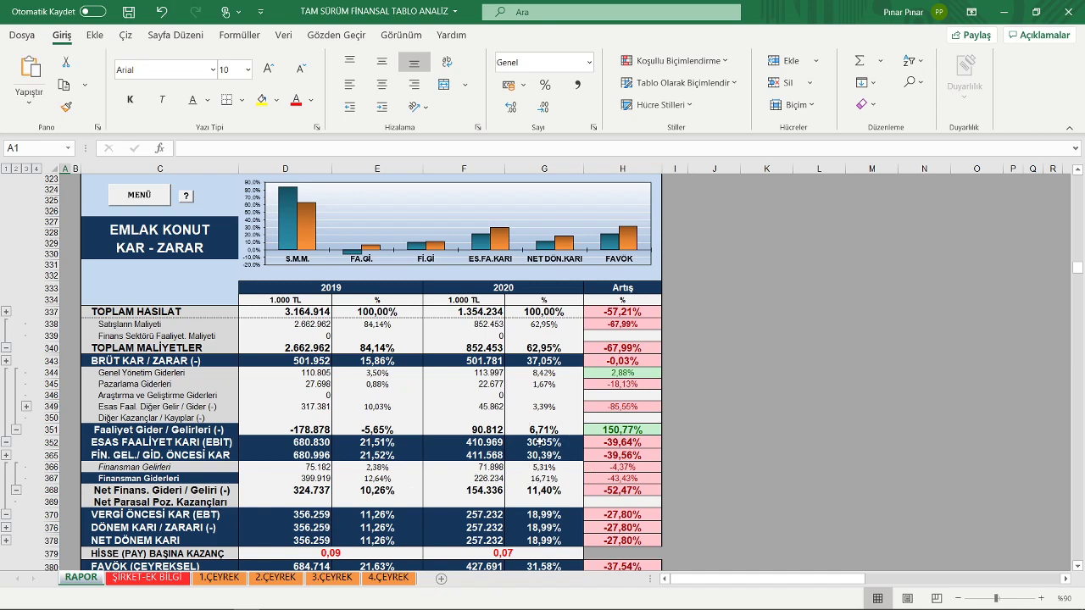
scroll(479, 437, "down", 3)
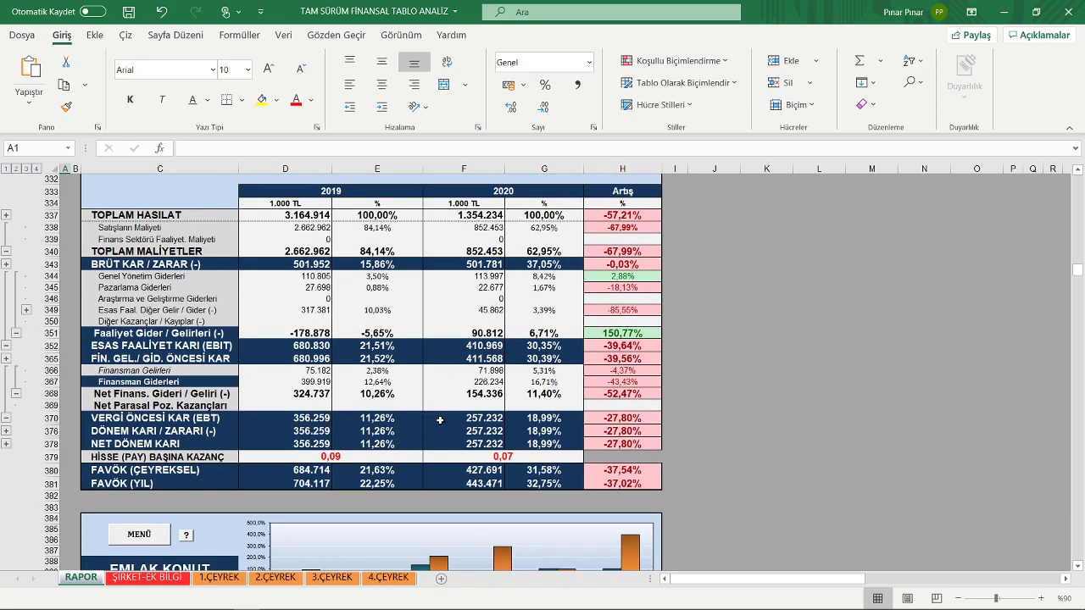
Examine the Nakit Akım Tablosu chart and its operating, investing, free and financing cash flow rows
scroll(440, 420, "down", 5)
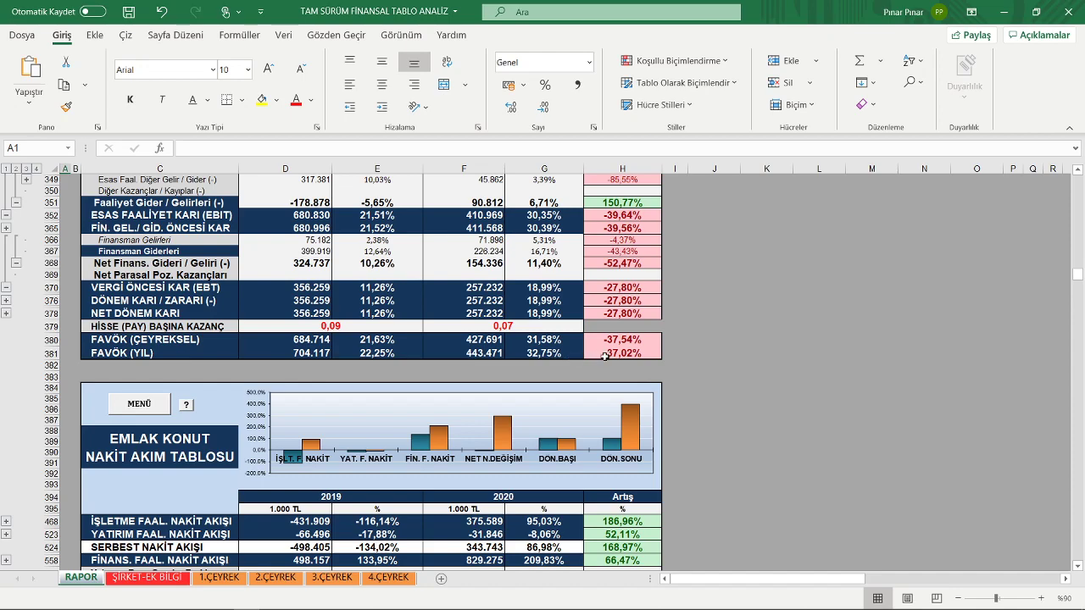
scroll(508, 352, "down", 5)
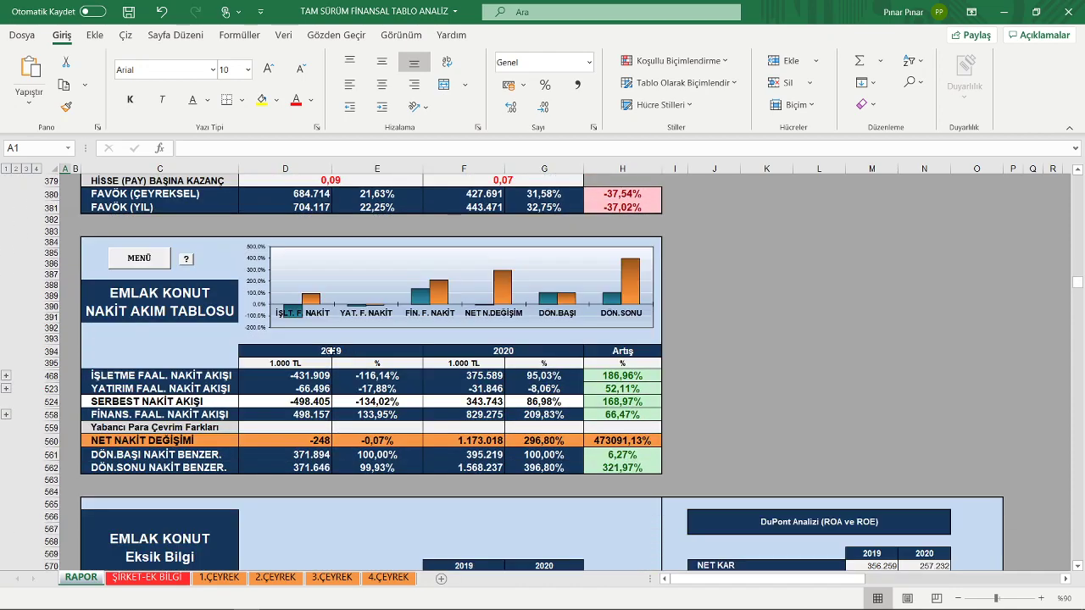
scroll(331, 350, "down", 1)
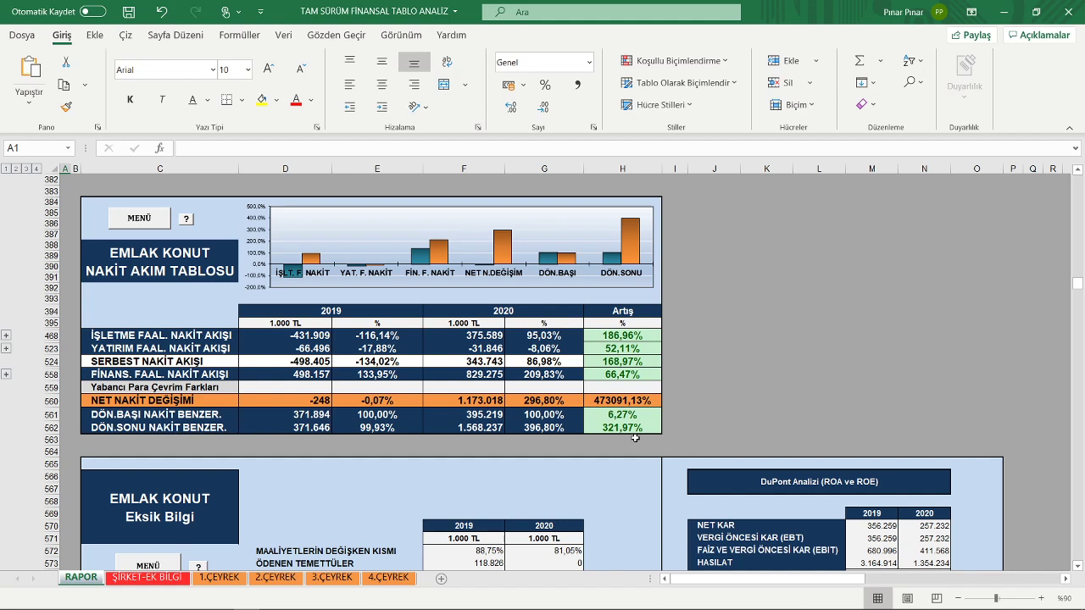
Review the Eksik Bilgi section with its Bilanço Dengeleri checks, capital increase table and adjacent DuPont analysis
scroll(620, 428, "down", 7)
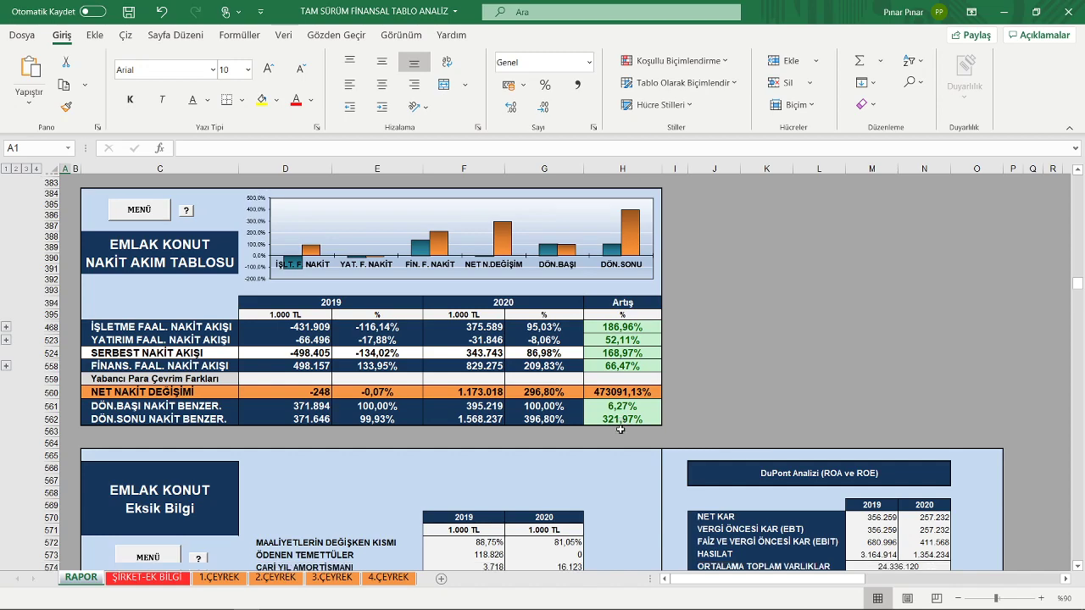
scroll(620, 429, "down", 3)
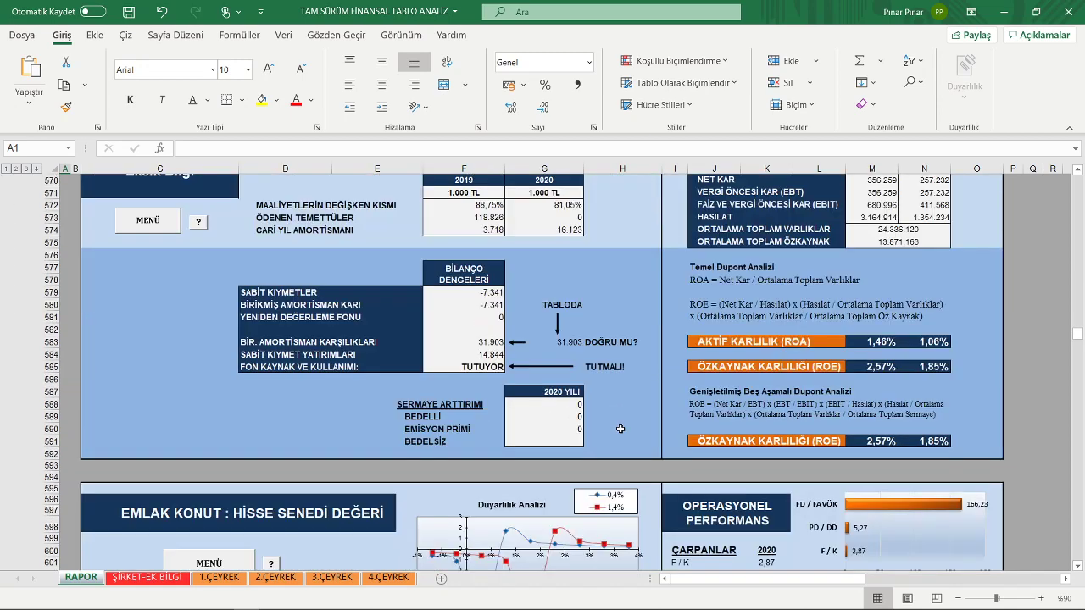
scroll(621, 429, "up", 2)
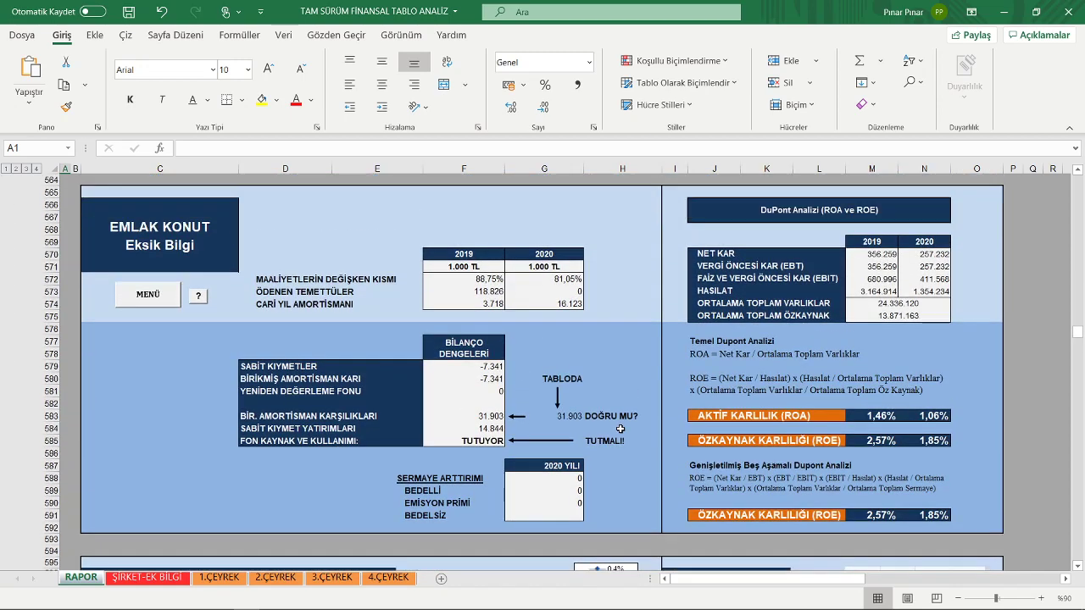
scroll(621, 429, "down", 2)
scroll(620, 430, "down", 1)
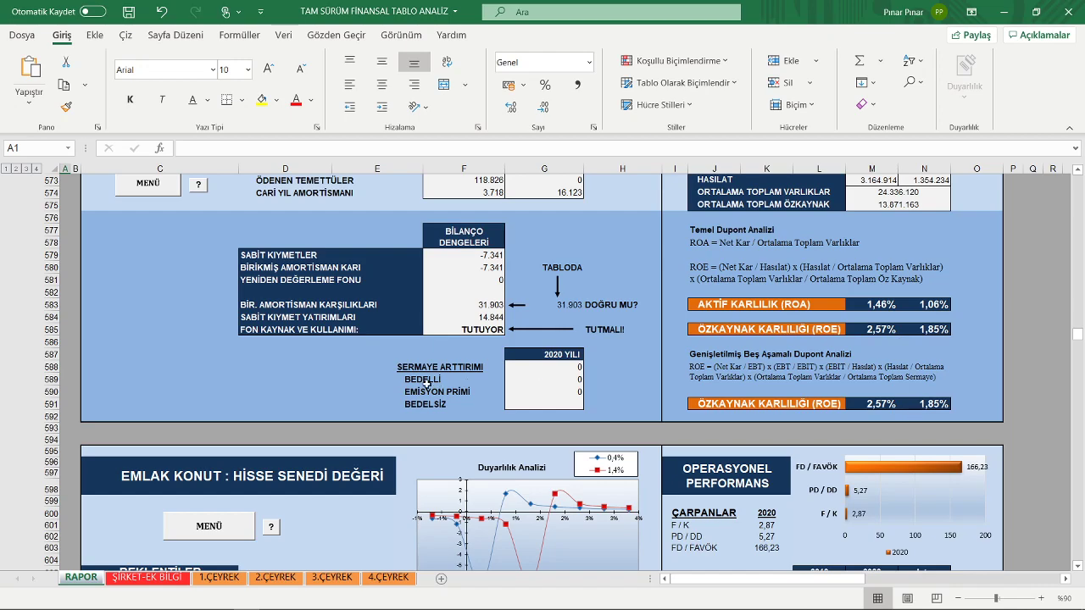
Examine the Hisse Senedi Değeri section, from the Beklentiler and sensitivity table to the price, F/K and FAVÖK verimliliği rows
scroll(421, 387, "down", 4)
scroll(422, 387, "down", 3)
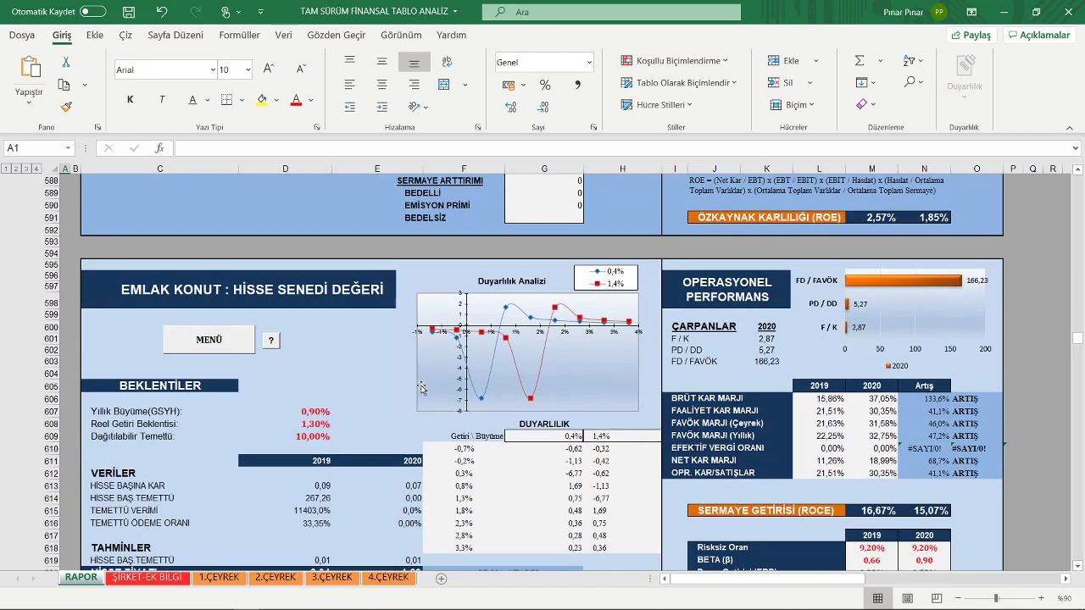
scroll(421, 388, "down", 1)
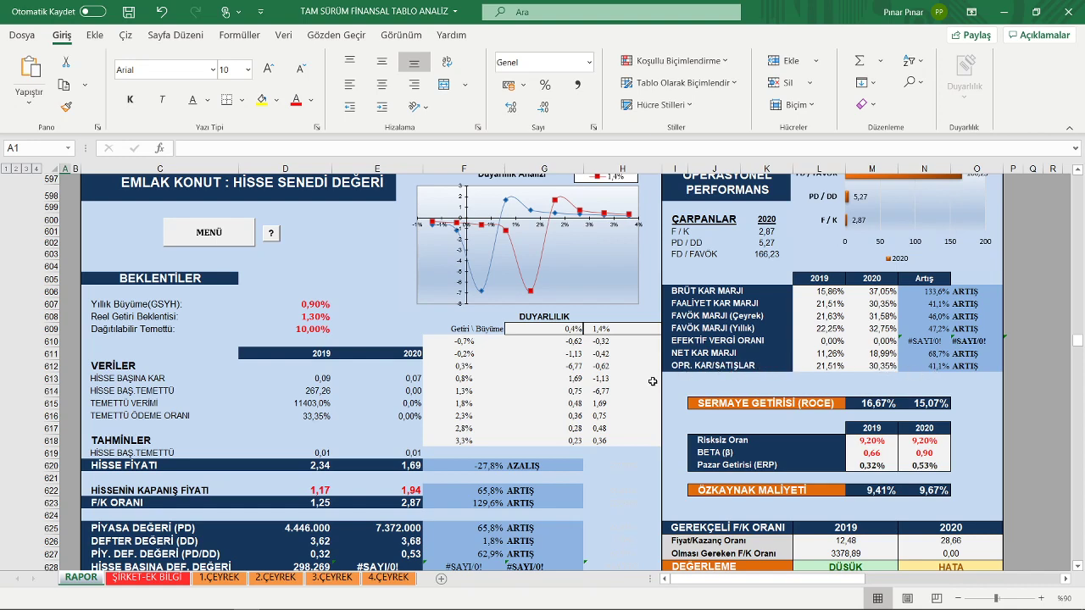
scroll(652, 382, "down", 3)
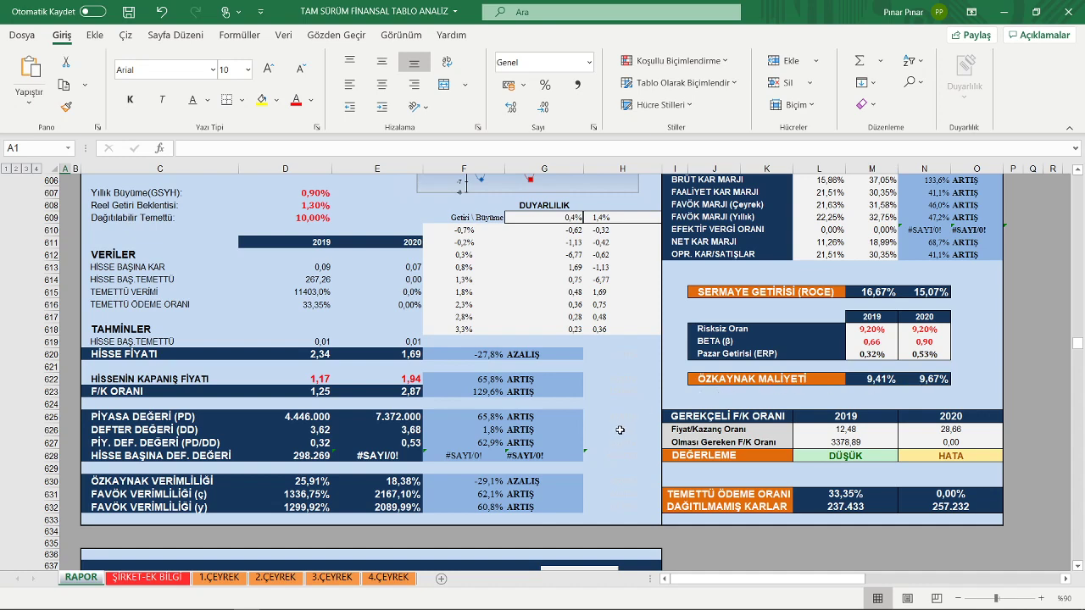
scroll(585, 433, "down", 1)
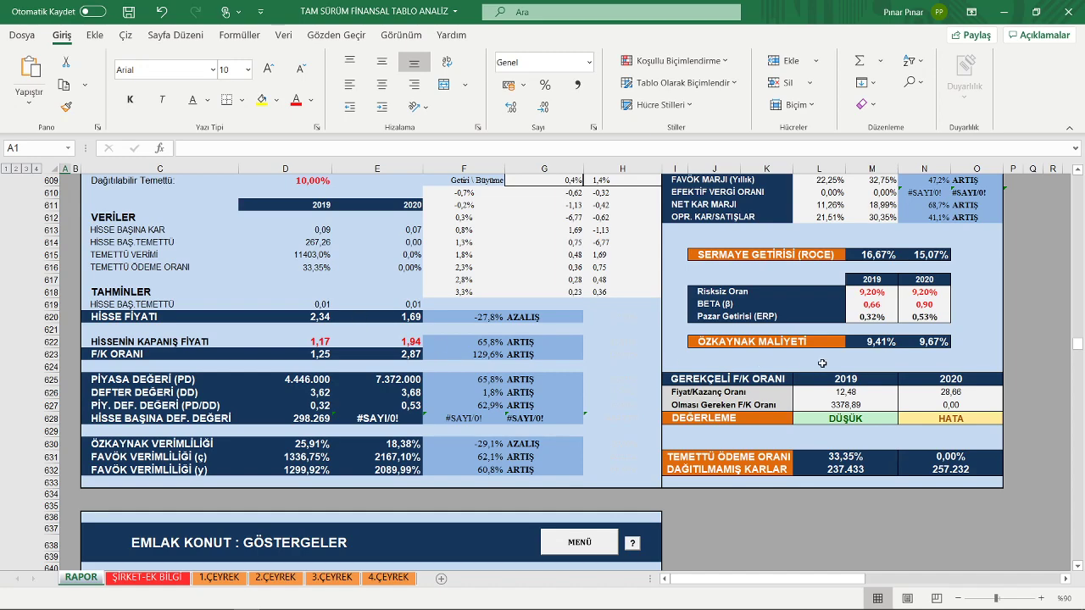
Review the Operasyonel Performans block, covering the Çarpanlar multiples, profit margins and Sermaye Getirisi (ROCE)
scroll(823, 364, "up", 1)
scroll(823, 364, "up", 7)
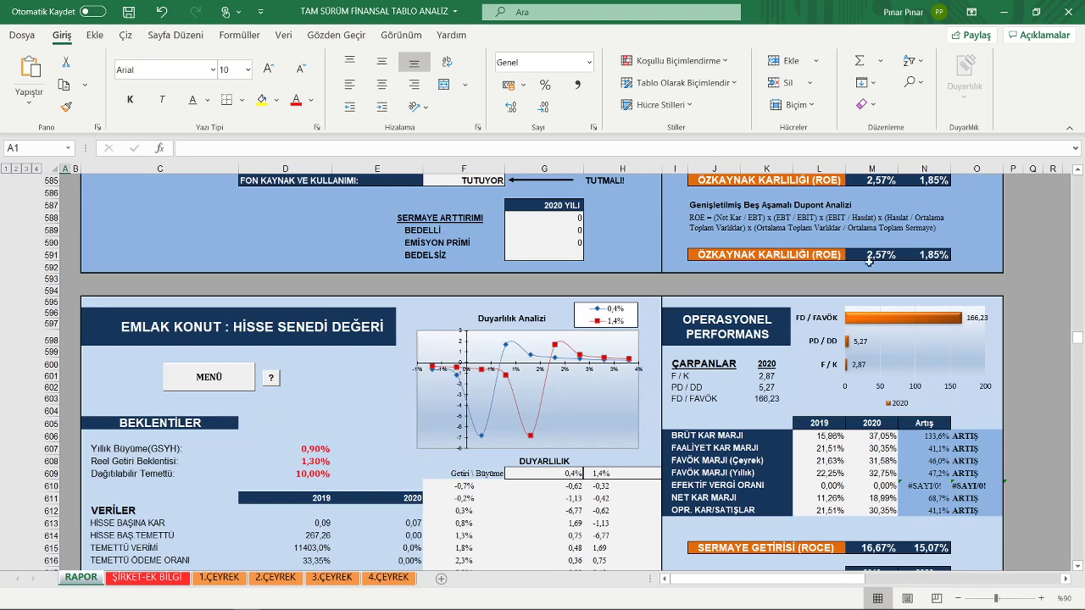
scroll(395, 514, "down", 3)
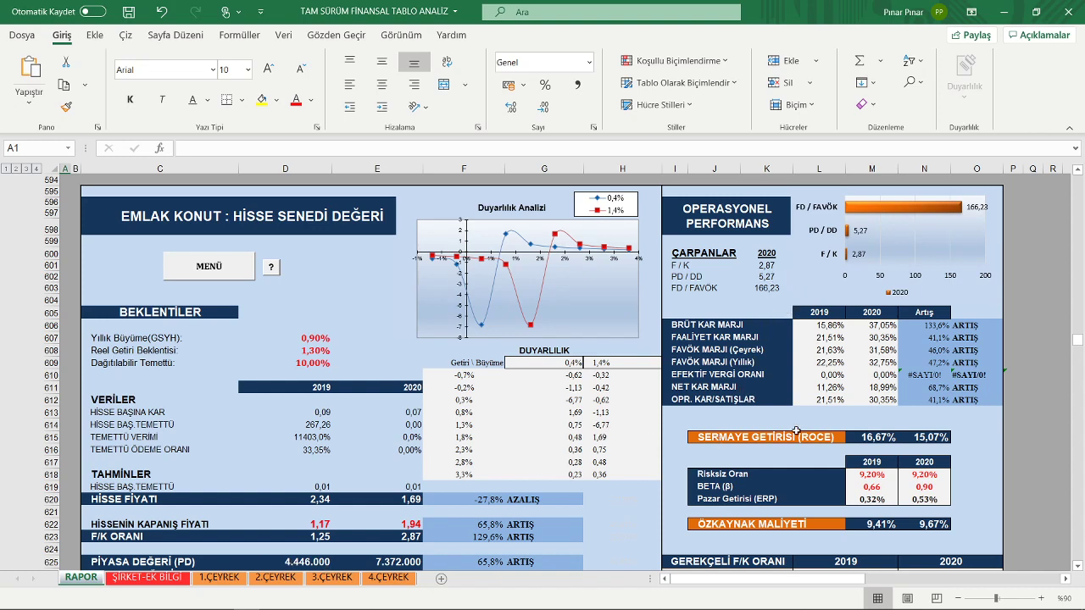
scroll(775, 416, "up", 2)
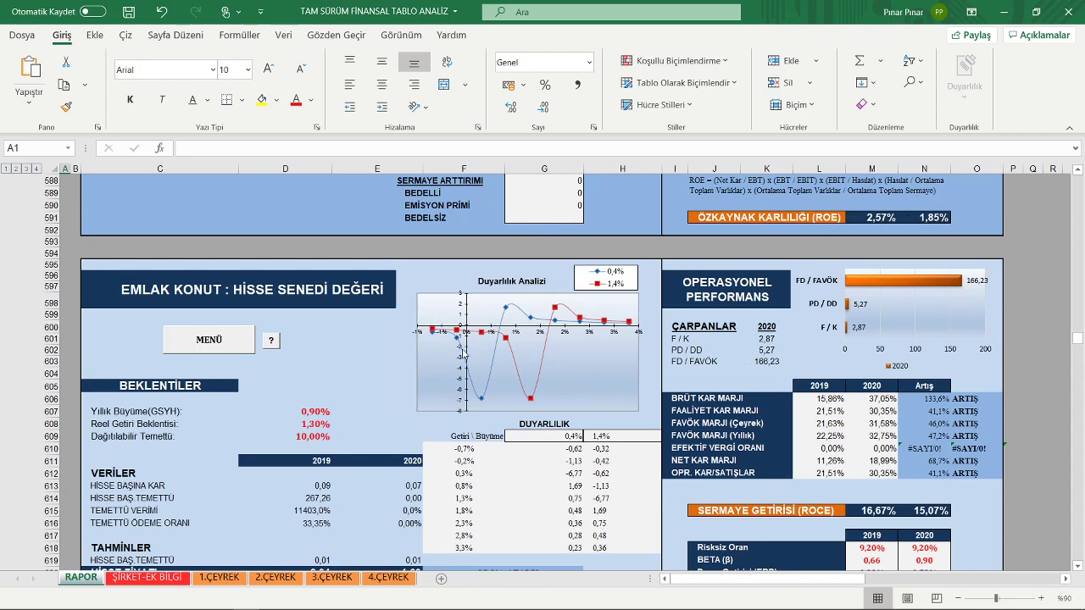
Review the Hisse Senedi Değeri and Operasyonel Performans blocks, including Özkaynak Maliyeti, Gerekçeli F/K Oranı, Değerleme and Temettü Ödeme Oranı
scroll(407, 365, "down", 6)
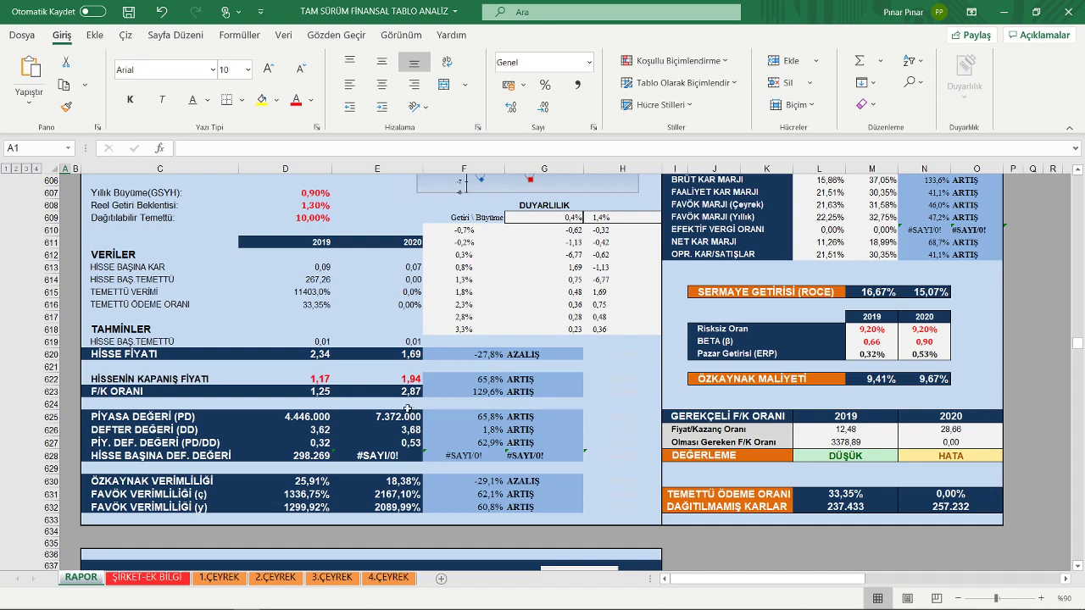
scroll(758, 390, "up", 2)
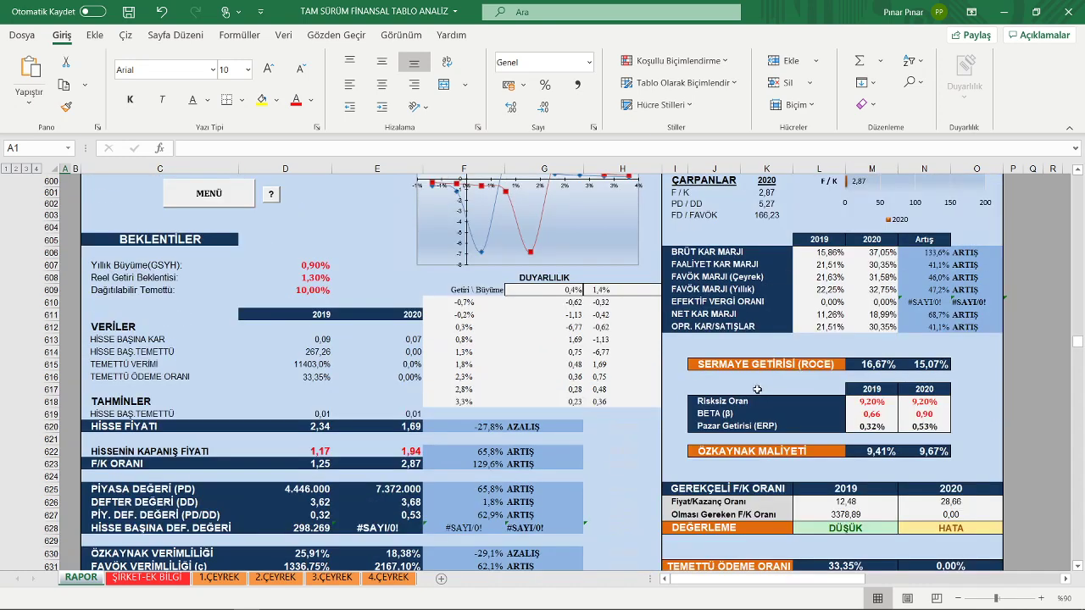
scroll(758, 390, "up", 3)
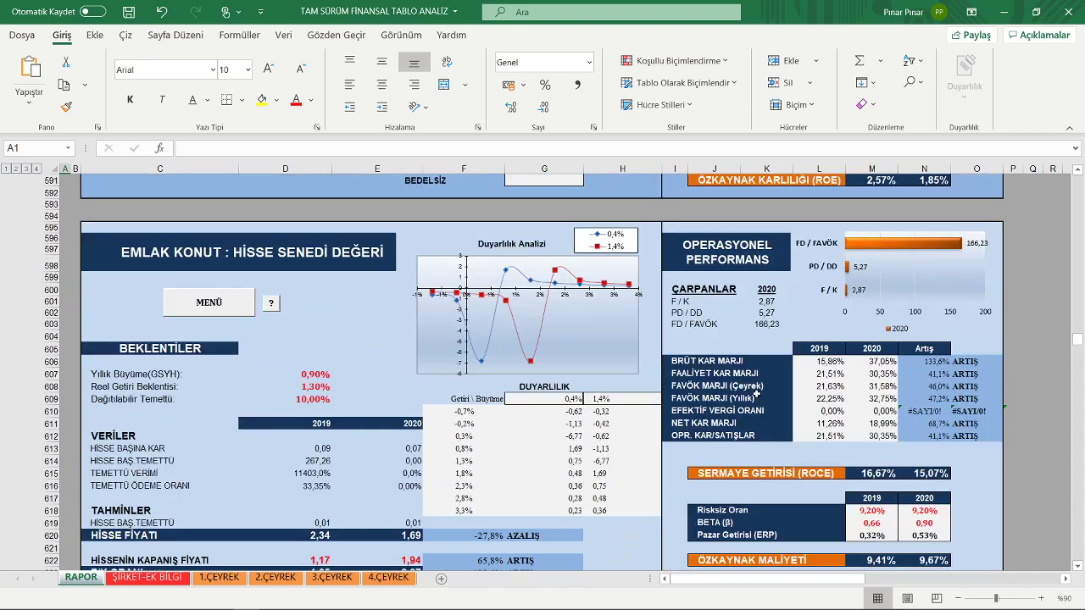
scroll(758, 395, "up", 2)
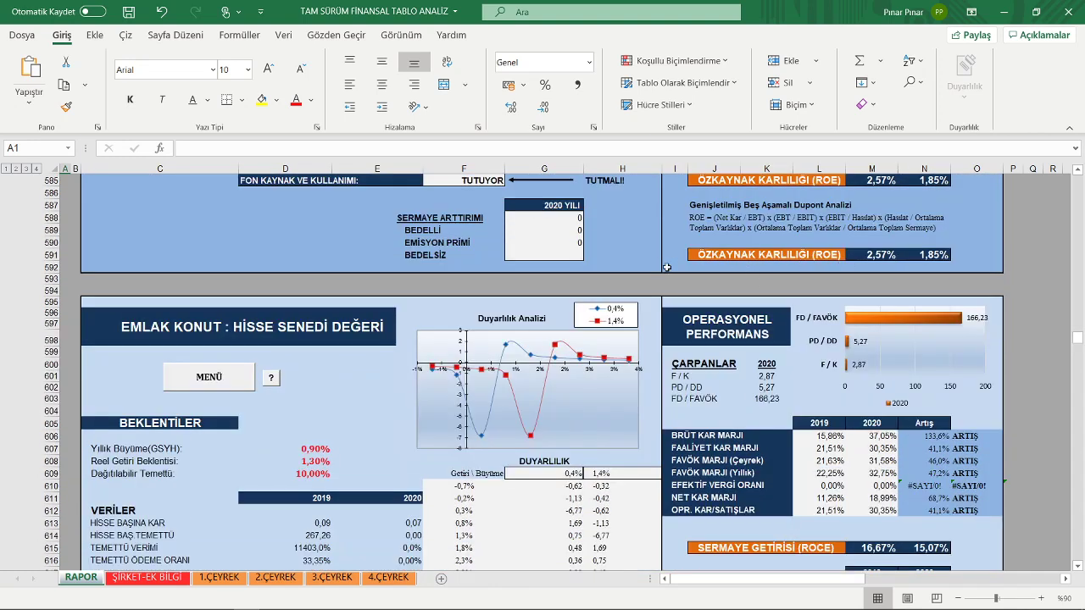
scroll(886, 261, "down", 2)
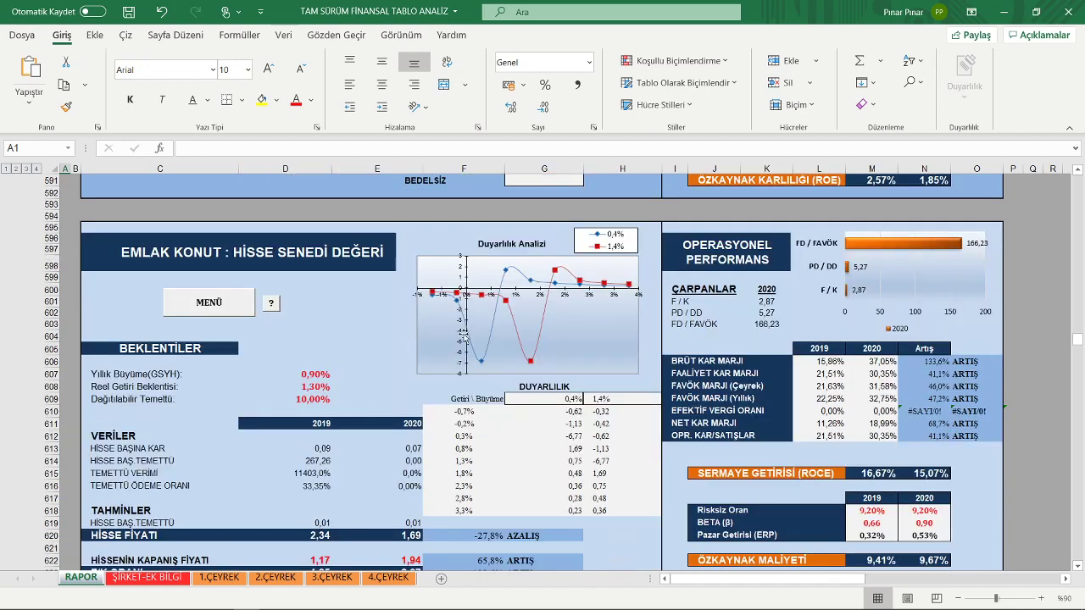
Review the Göstergeler liquidity, turnover and profitability ratios and the F.K.K. table of fund sources and uses
scroll(465, 337, "down", 15)
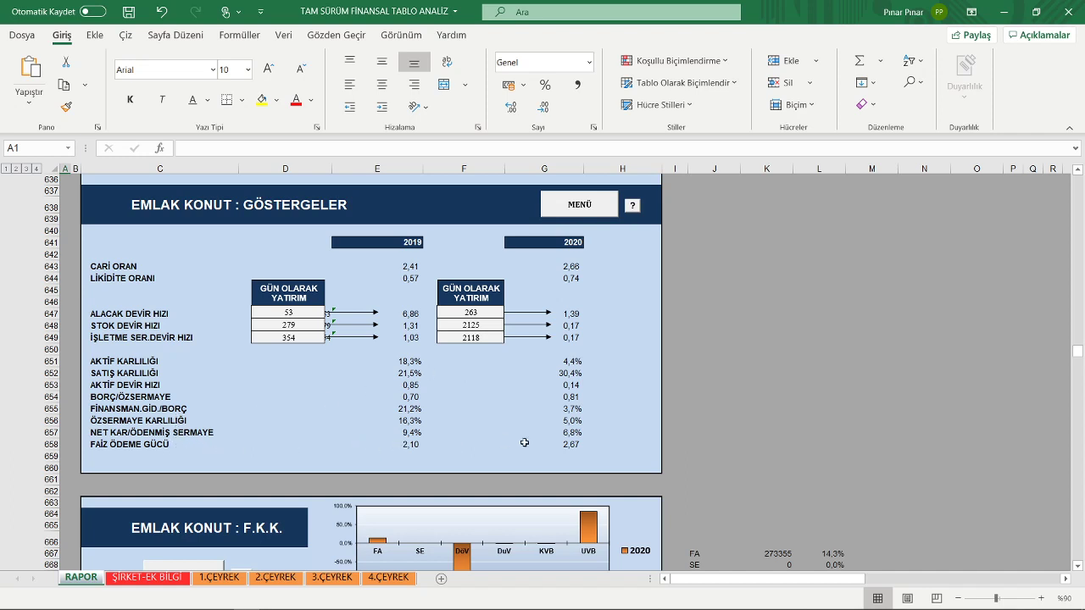
scroll(350, 420, "down", 7)
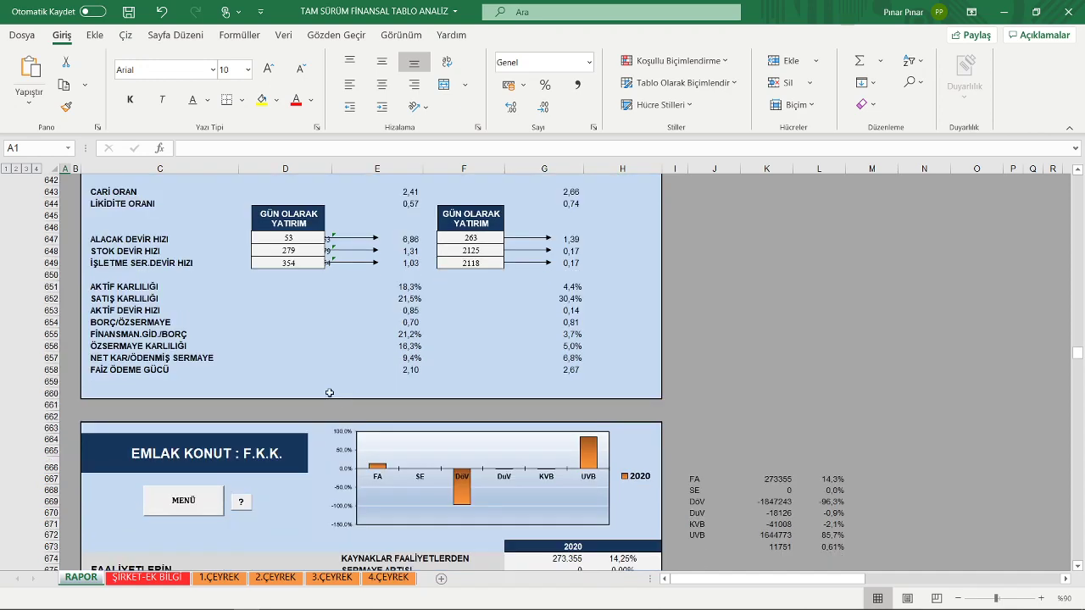
scroll(322, 381, "down", 2)
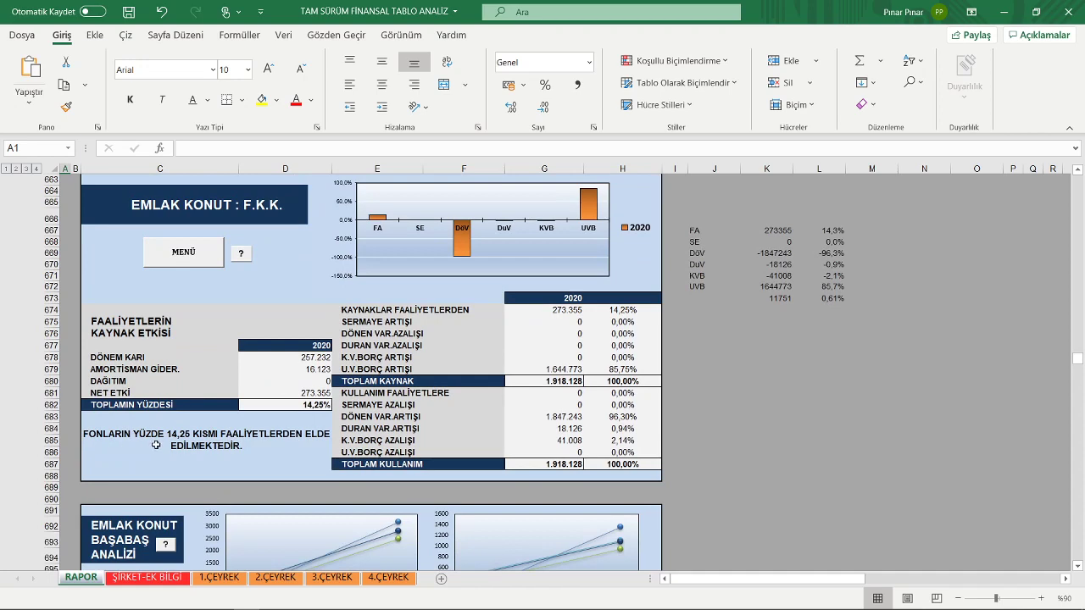
scroll(169, 445, "down", 1)
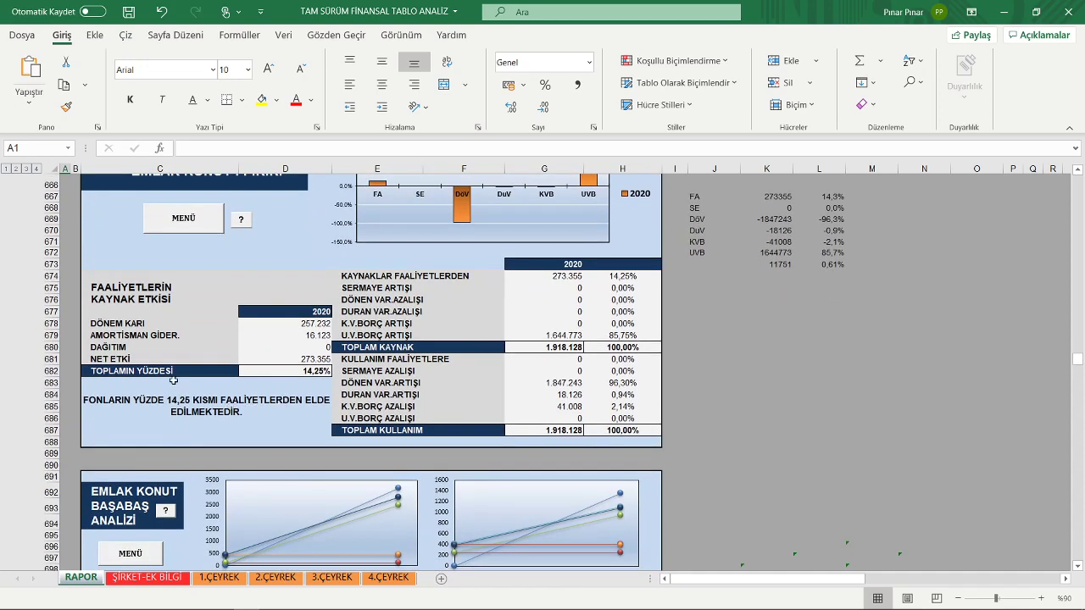
Examine the Başabaş Analizi break-even and leverage rows and the Reel Satış Artışları table with its 2019–2020 real sales chart
scroll(263, 377, "down", 7)
scroll(267, 377, "down", 11)
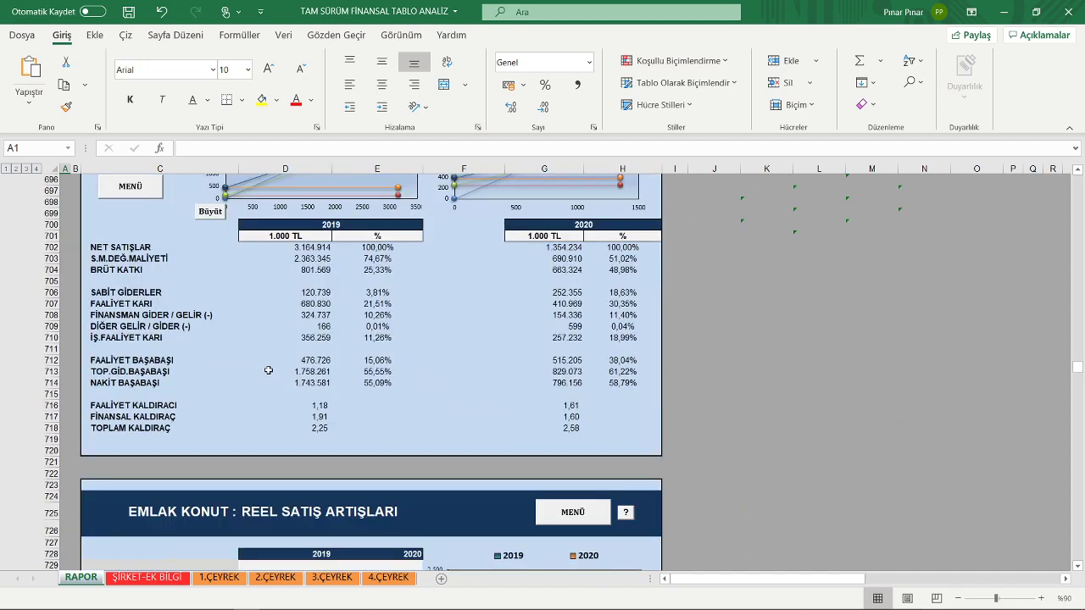
scroll(268, 370, "down", 1)
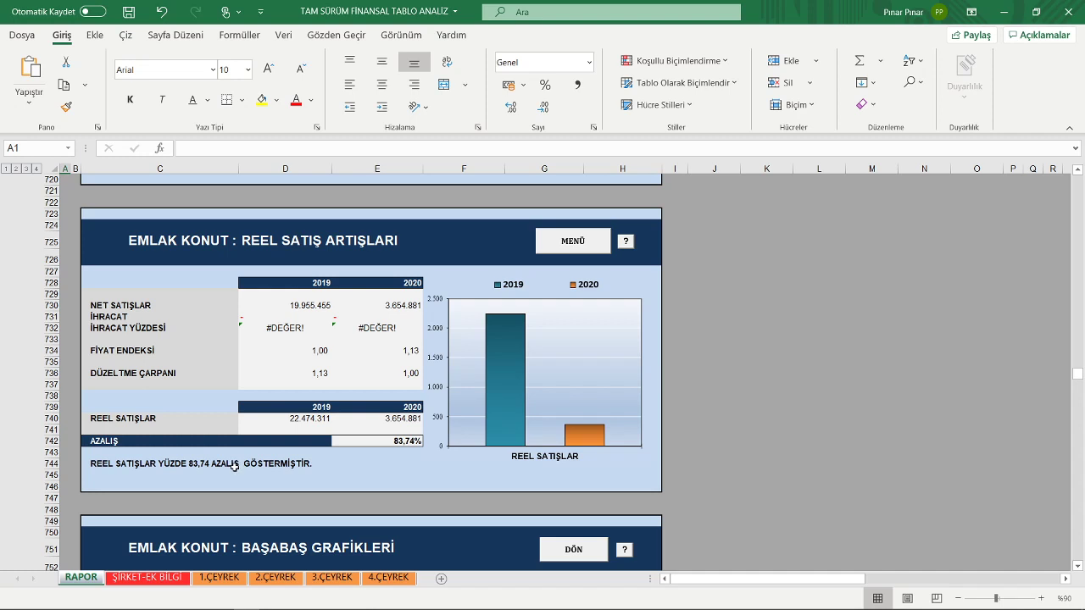
scroll(234, 466, "down", 2)
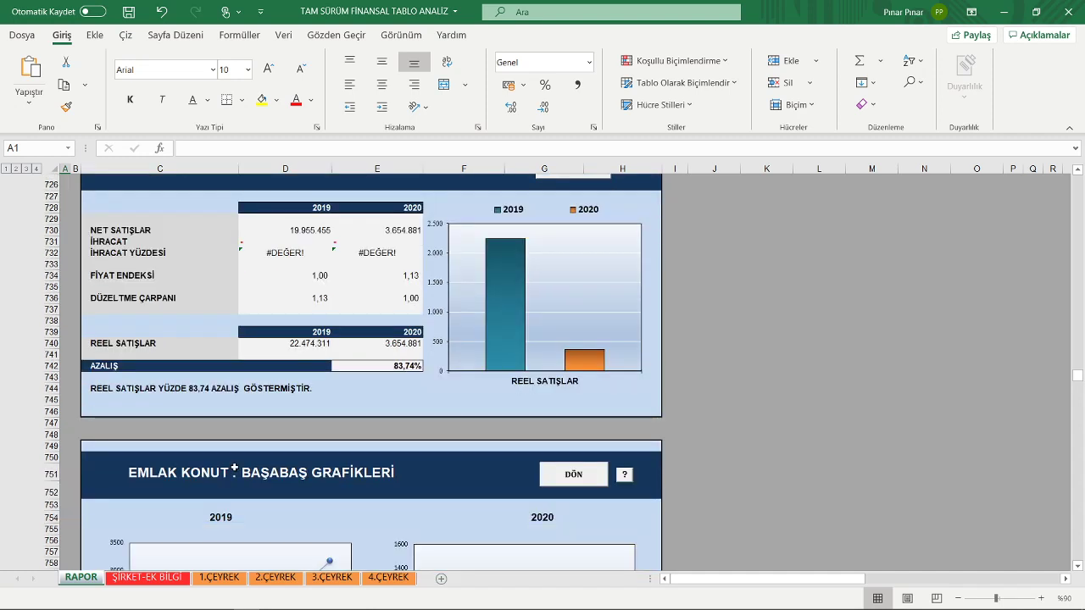
scroll(321, 434, "up", 2)
scroll(339, 466, "down", 4)
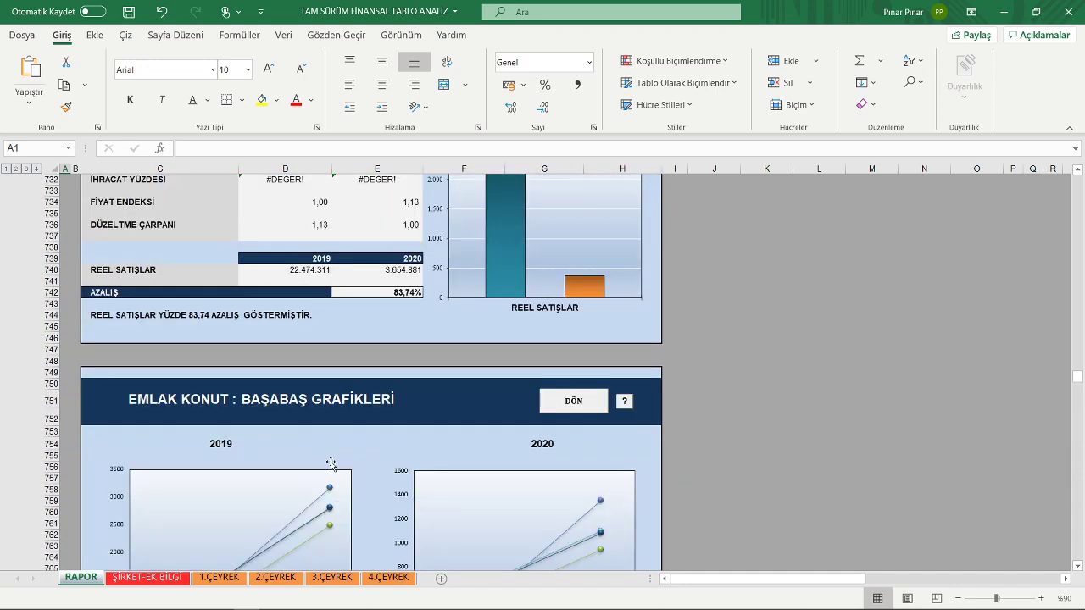
Return from the Başabaş Analizi section to the main menu at the start of the RAPOR sheet
scroll(331, 464, "up", 15)
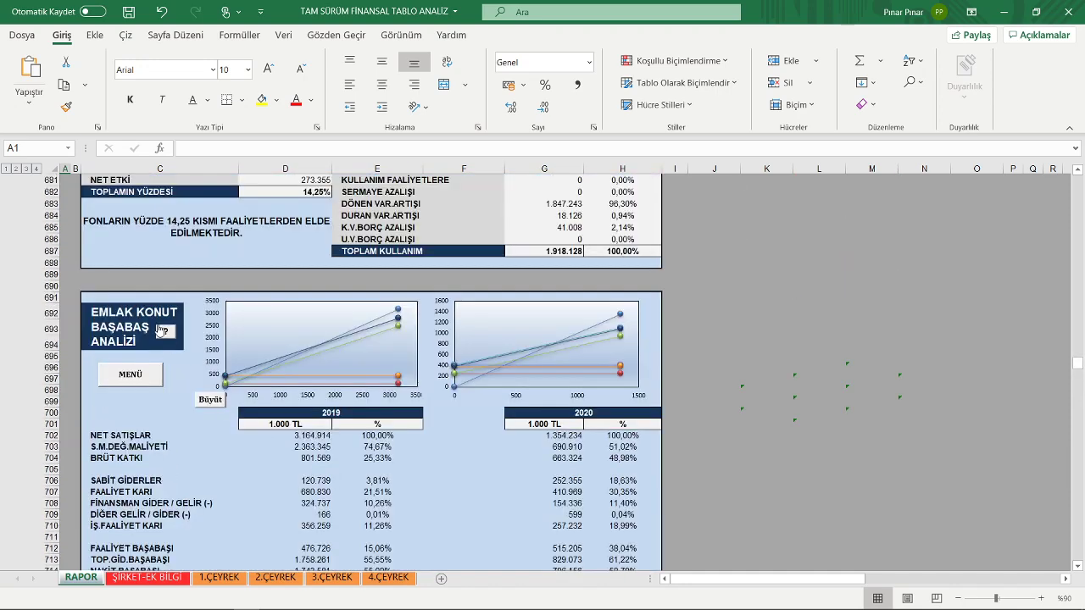
left_click(124, 377)
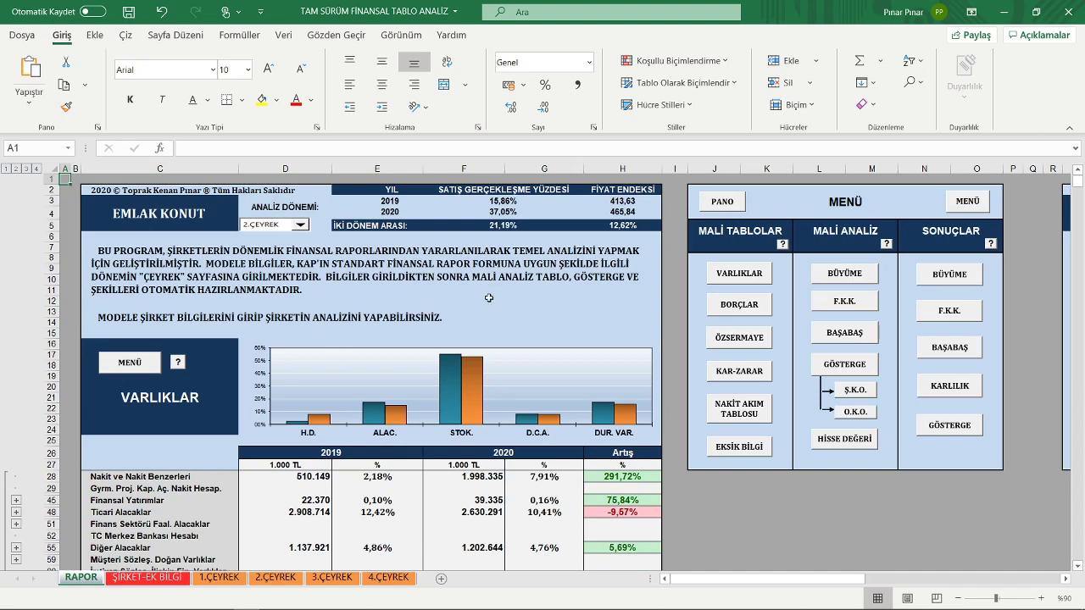